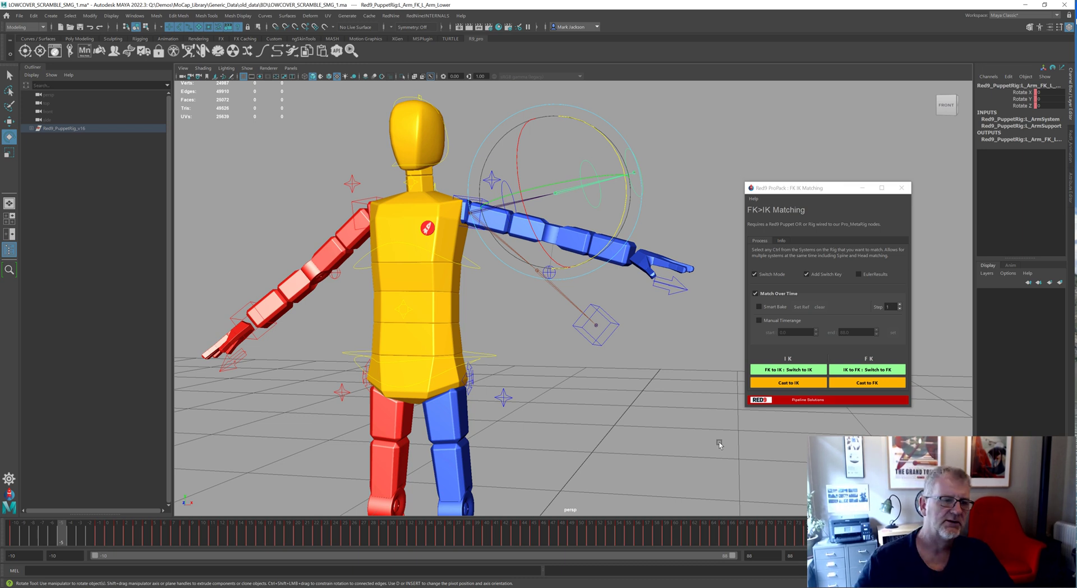
Turn off Match Over Time and snap the left arm to the IK wrist pose.
left_click(762, 294)
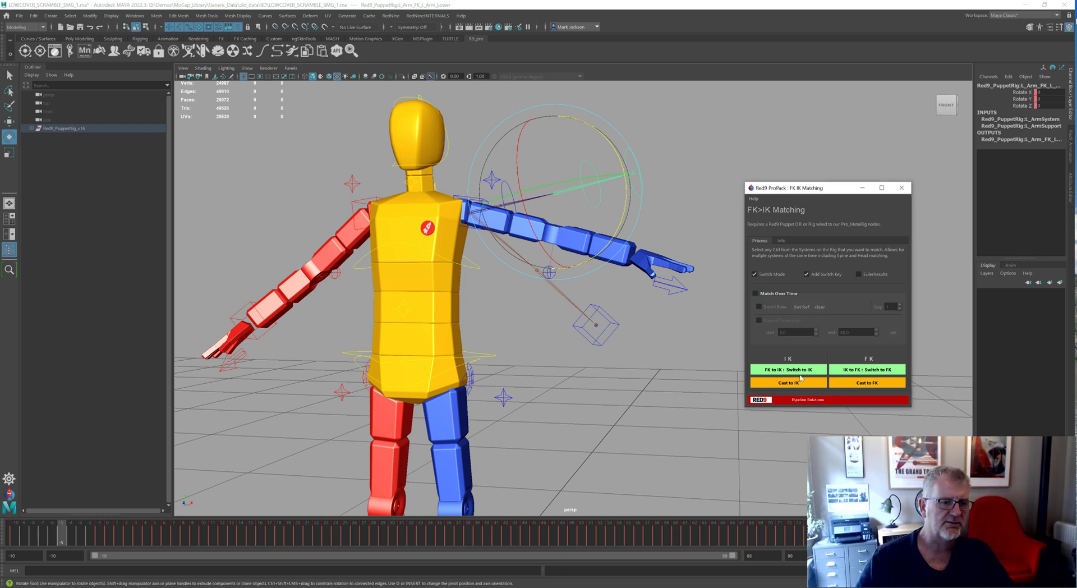
left_click(601, 325)
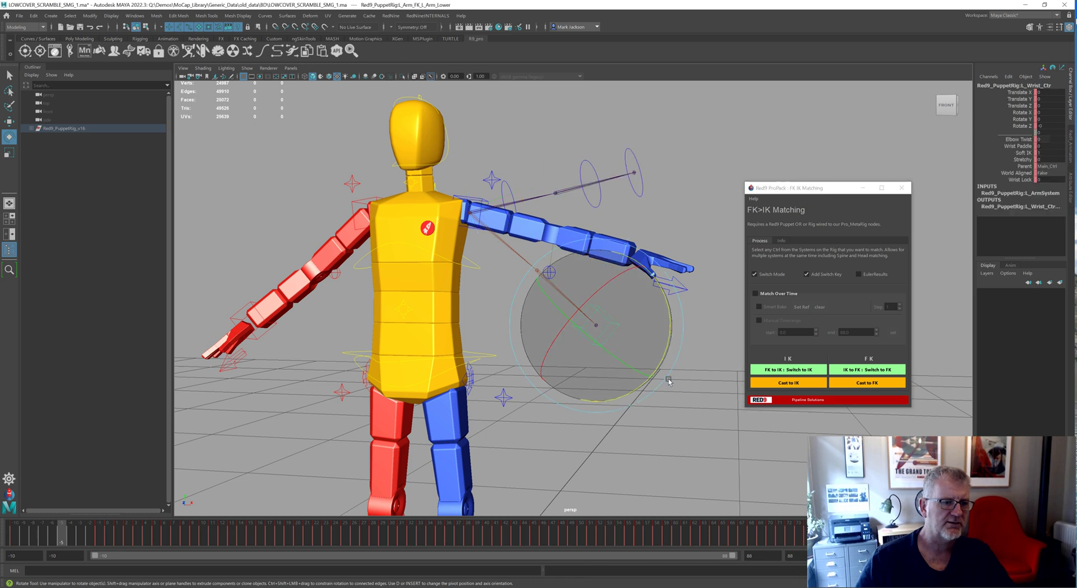
left_click(639, 190)
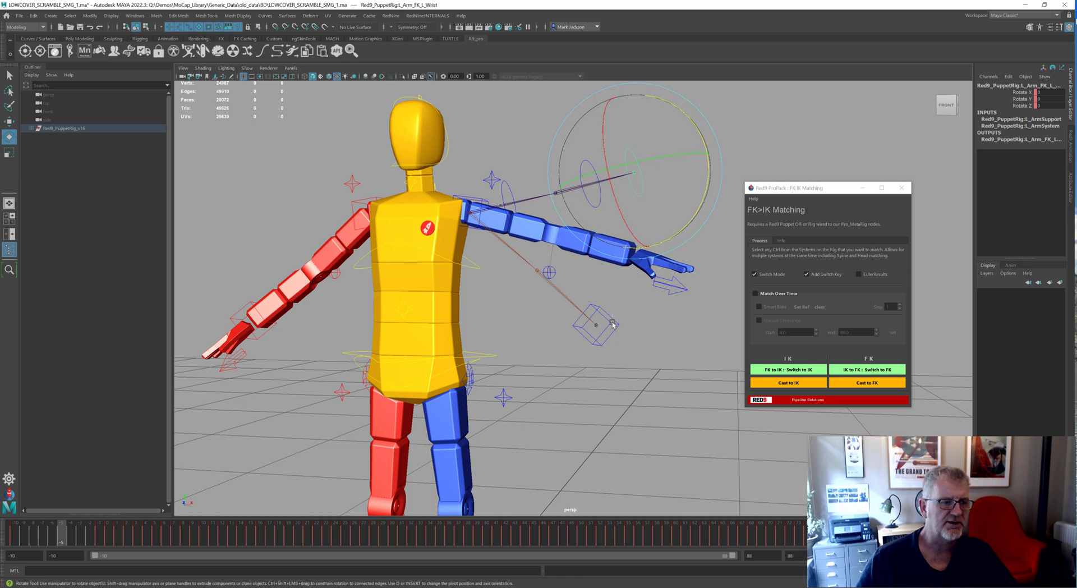
left_click(607, 315)
left_click(26, 51)
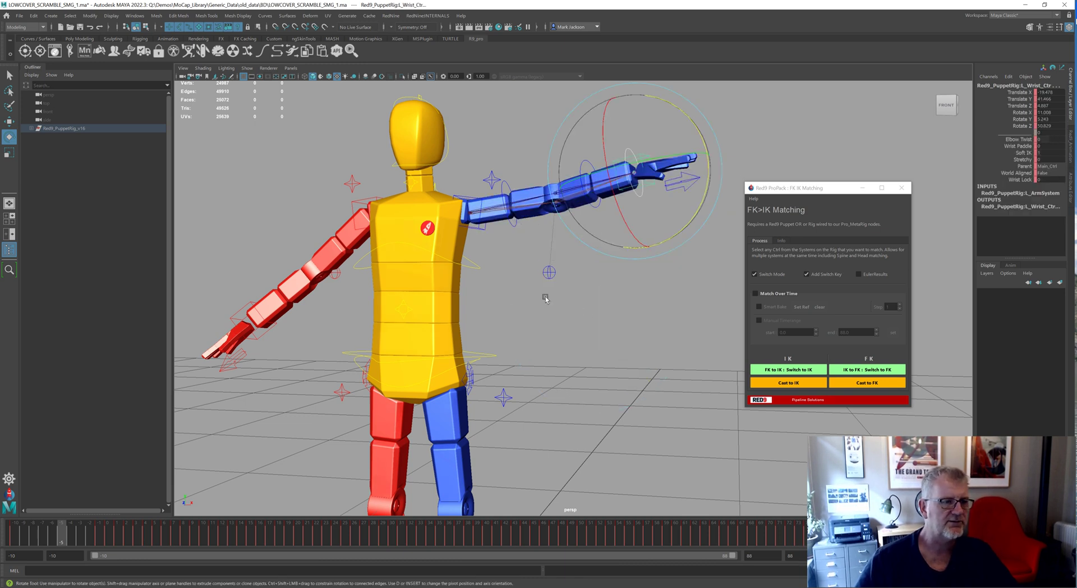
Select the pole-vector and FK arm controls, restore the keyed pose, then select L_Arm_Switch_Ctr.
left_click(548, 274)
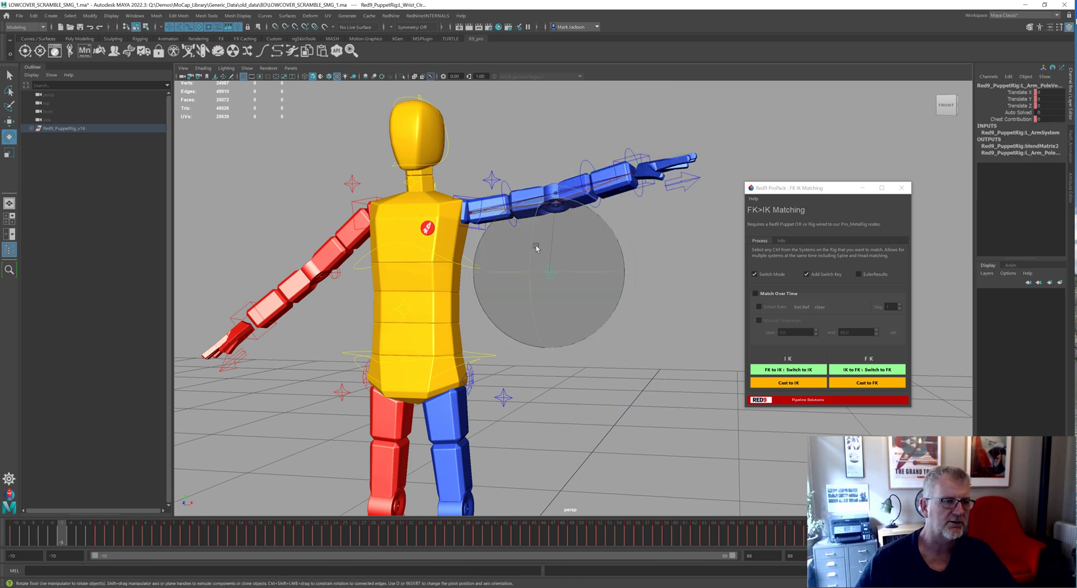
left_click(621, 236)
left_click(581, 170)
key("q")
left_click(549, 272)
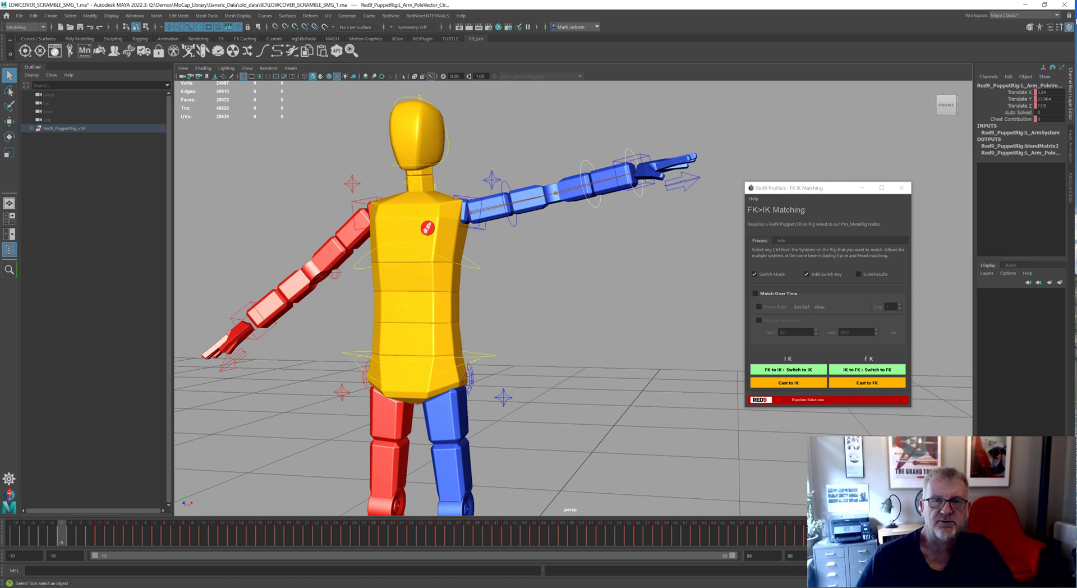
mouse_move(61, 539)
left_mouse_down()
mouse_move(45, 540)
mouse_move(60, 540)
left_mouse_up()
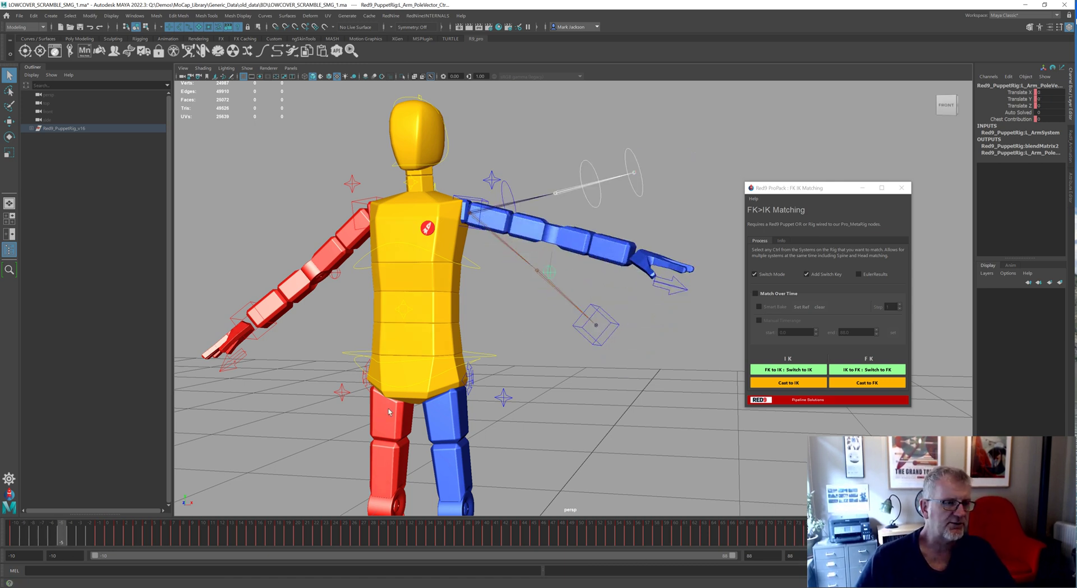
left_click(508, 196)
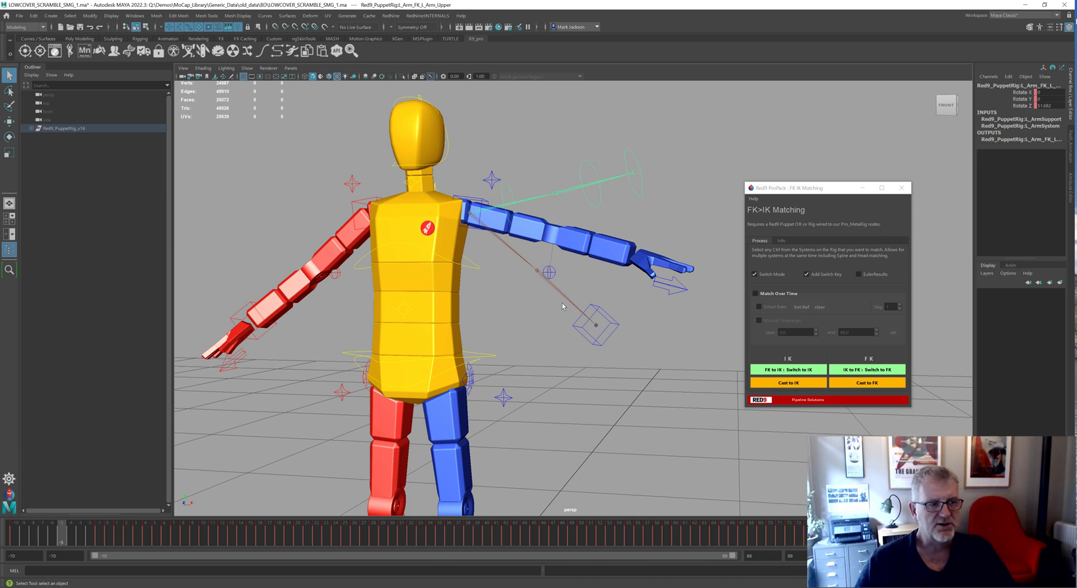
left_click(495, 180)
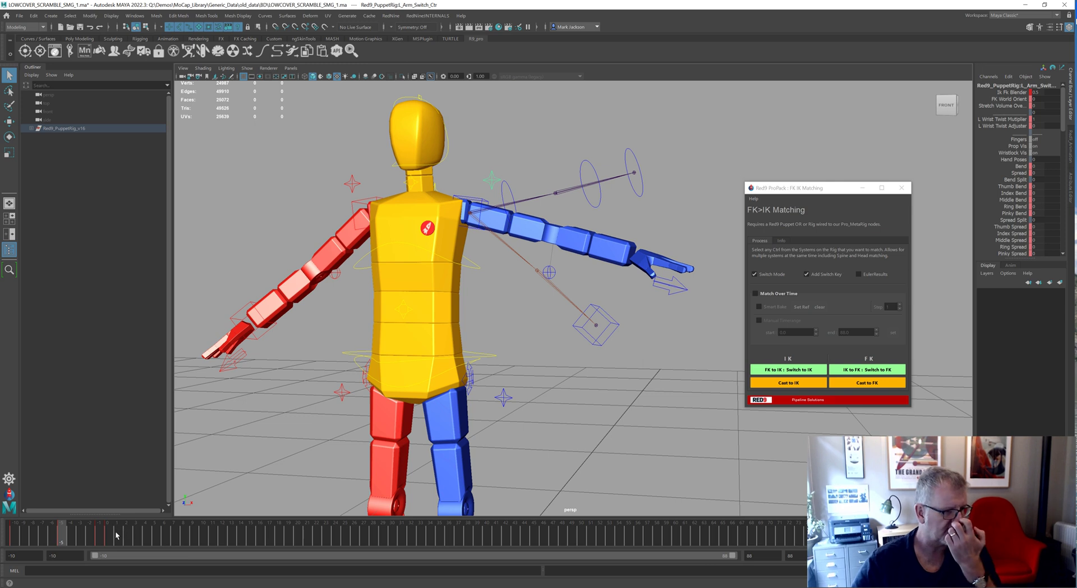
Re-enable Match Over Time and switch the left arm from IK to FK over the first range.
mouse_move(113, 527)
left_mouse_down()
mouse_move(204, 527)
mouse_move(148, 526)
left_mouse_up()
left_click(674, 308)
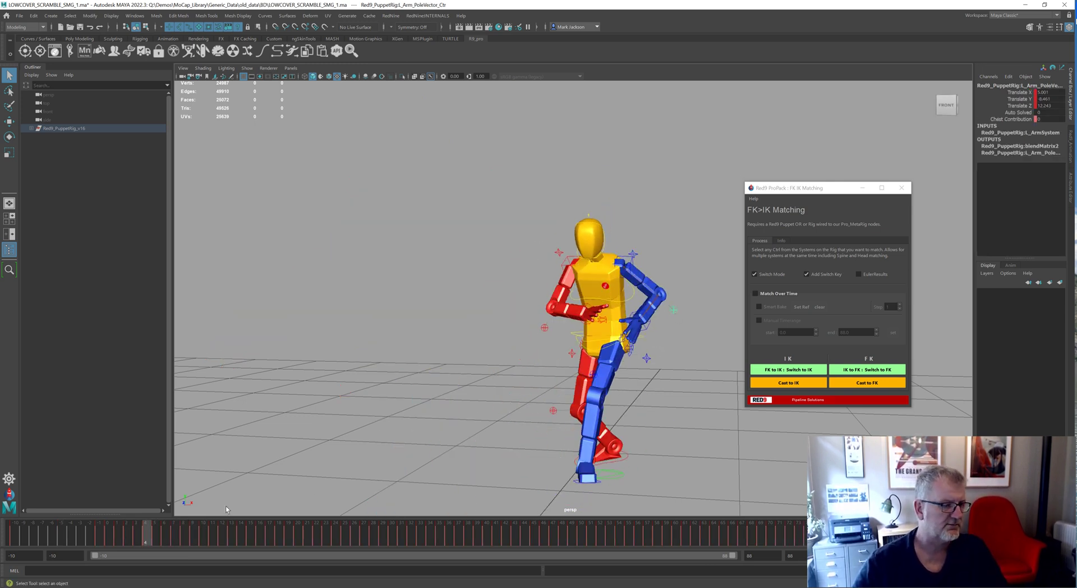
mouse_move(138, 535)
left_mouse_down()
mouse_move(111, 540)
mouse_move(238, 539)
left_mouse_up()
left_click(779, 294)
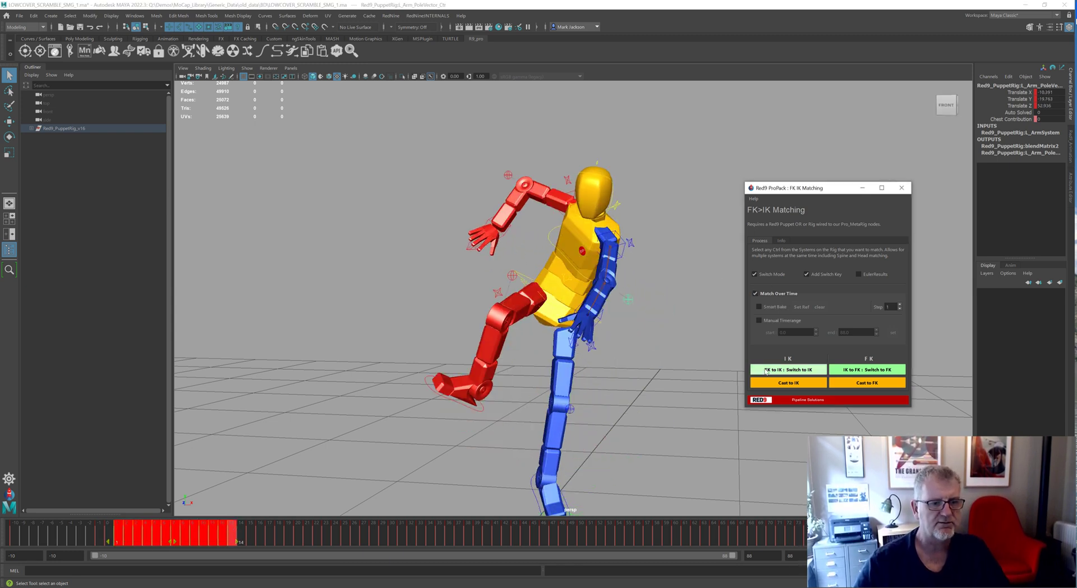
left_click(866, 369)
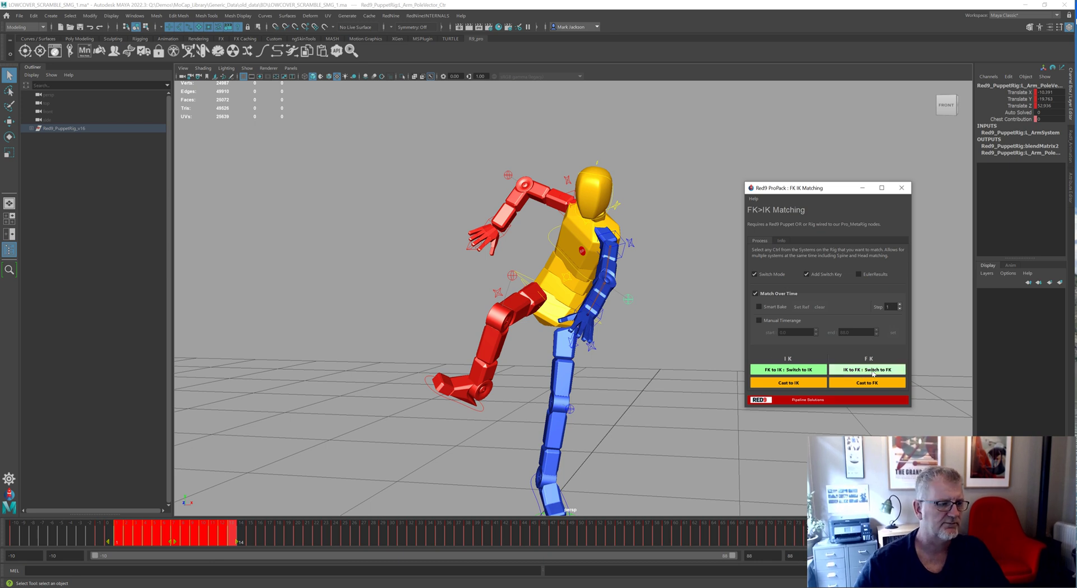
Convert frames 52 to 65 to FK as well, then review the arm around frame 23.
left_click_drag(243, 530, 722, 540)
left_click(877, 372)
left_click(867, 370)
left_click_drag(413, 531, 269, 531)
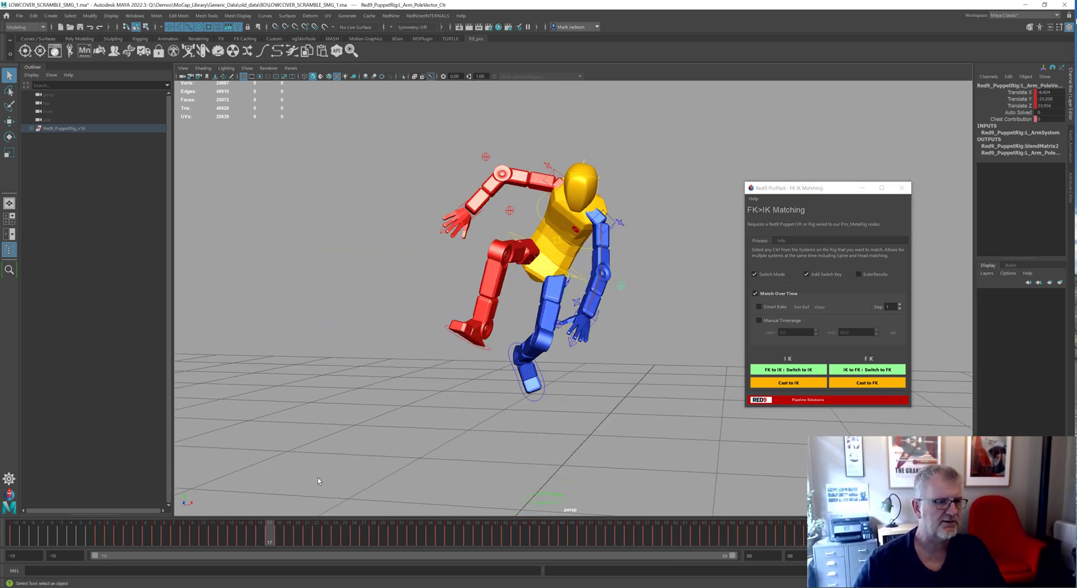
Follow the character from Locomotion_Ctr's camera and step through the arm's poses around frame 11.
left_click(549, 496)
right_click_drag(549, 398, 505, 414)
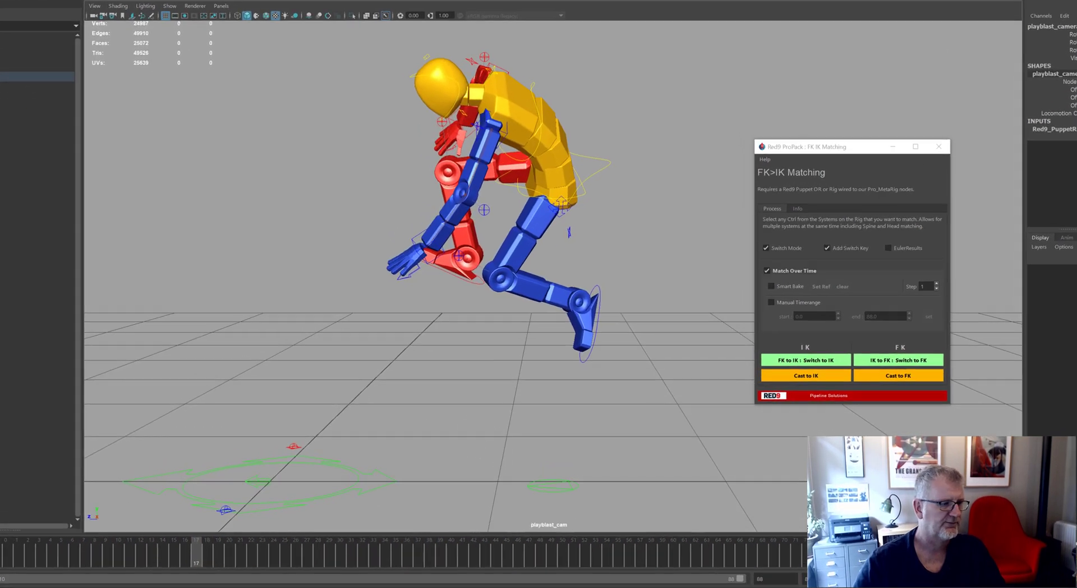
left_click_drag(197, 552, 135, 521)
left_click_drag(423, 156, 452, 171)
mouse_move(44, 575)
left_mouse_down()
mouse_move(0, 575)
mouse_move(687, 577)
mouse_move(669, 567)
left_mouse_up()
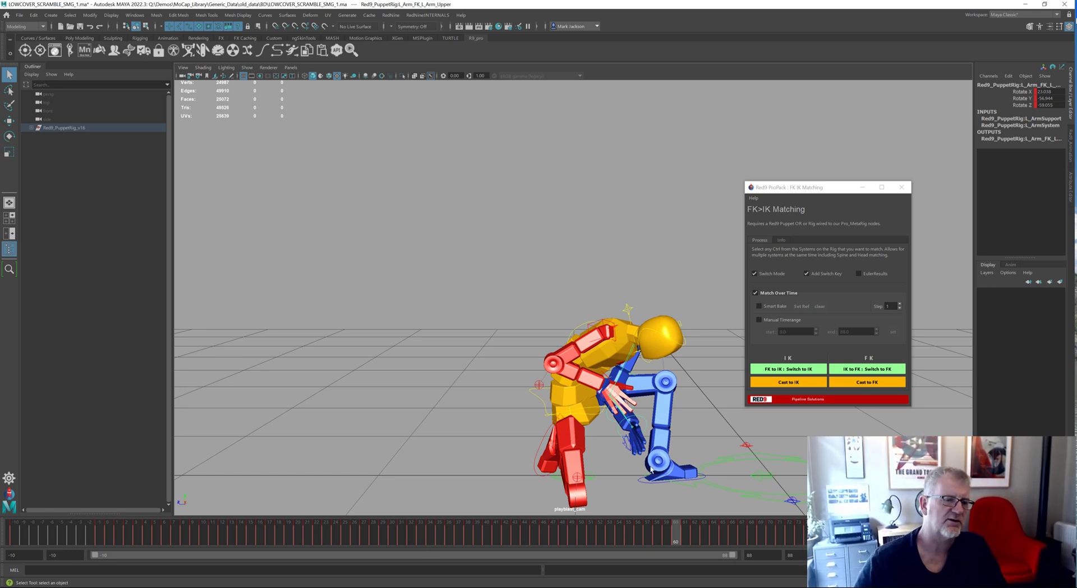
Review the arm back at frame 21, then select L_Arm_Switch_Ctr and open Windows > Animation Editors.
left_click_drag(726, 519, 182, 537)
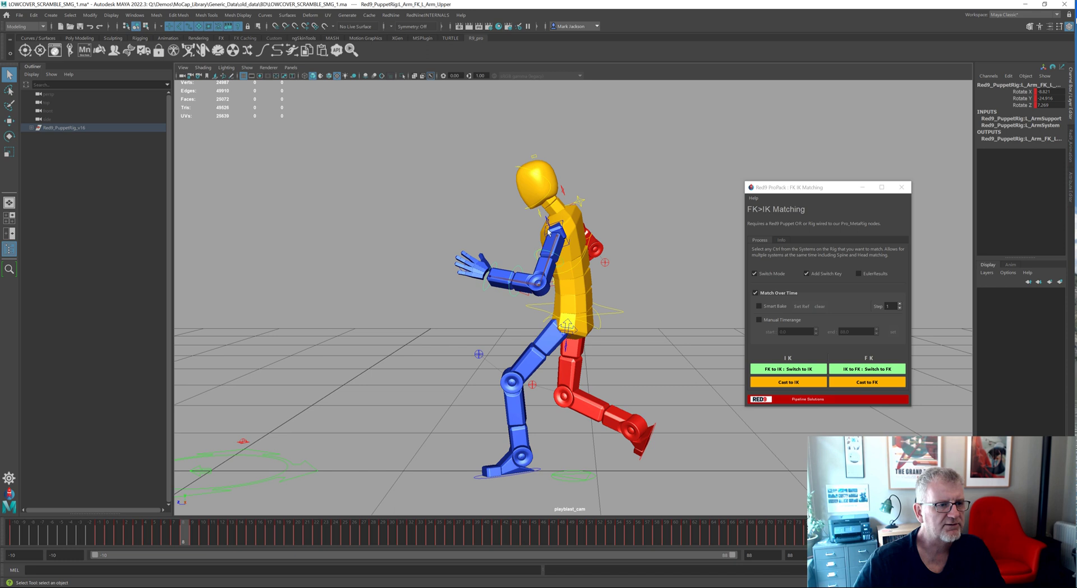
left_click(416, 167)
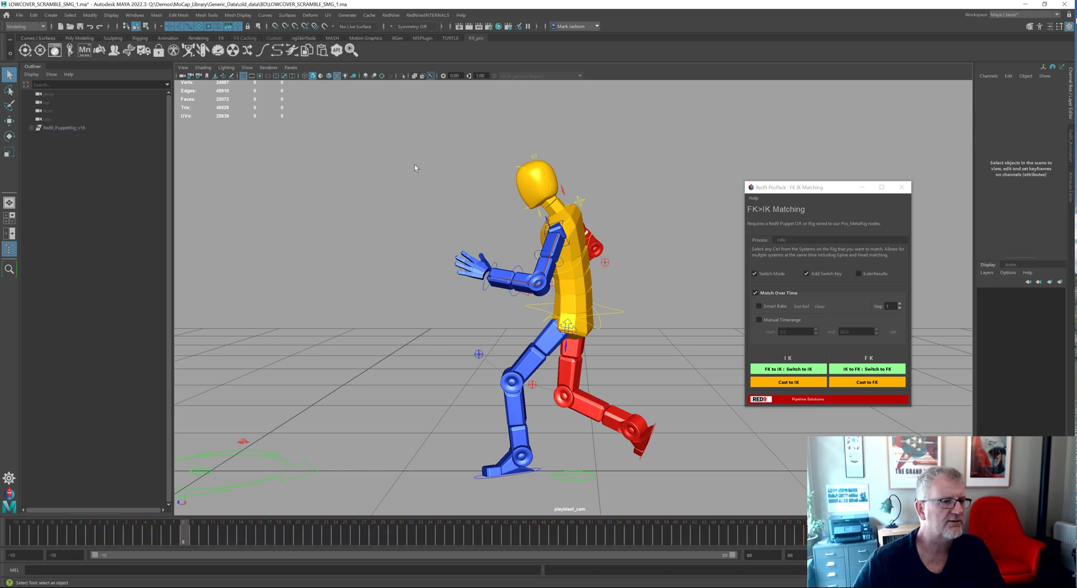
left_click(557, 224)
left_click(134, 15)
mouse_move(161, 69)
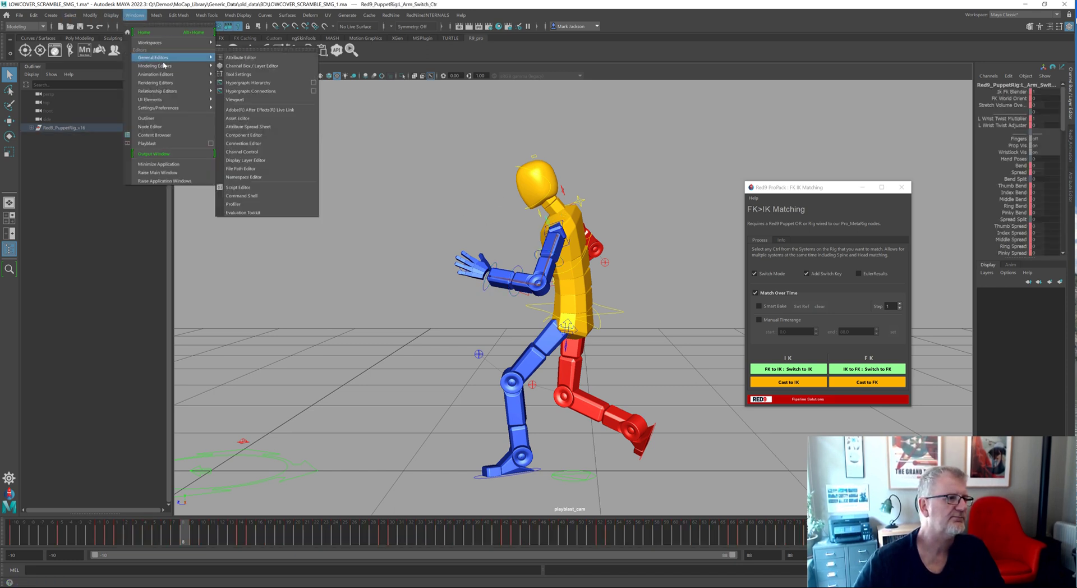
mouse_move(196, 78)
left_click(237, 82)
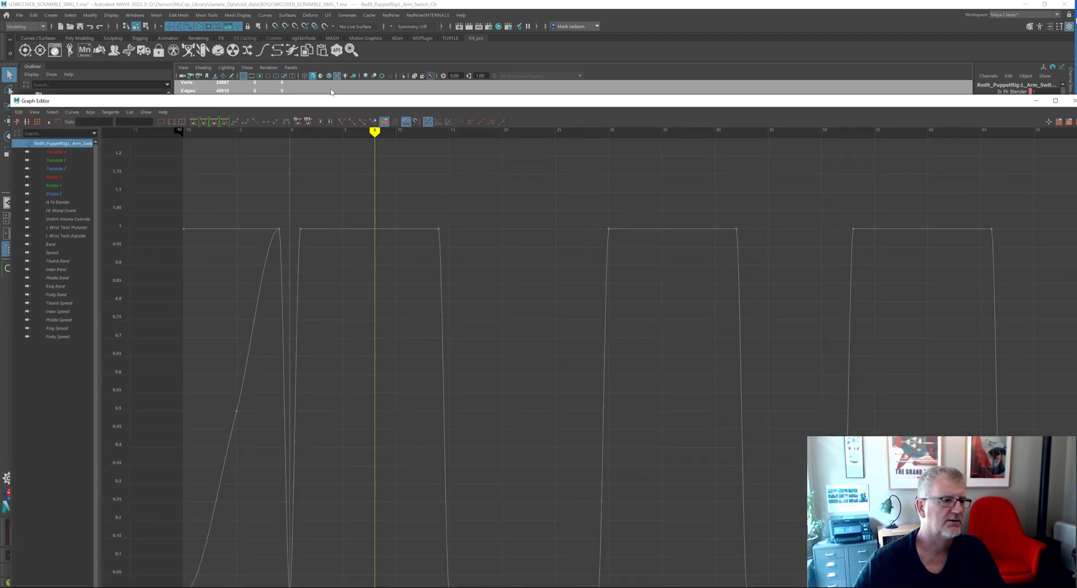
left_click_drag(208, 100, 265, 46)
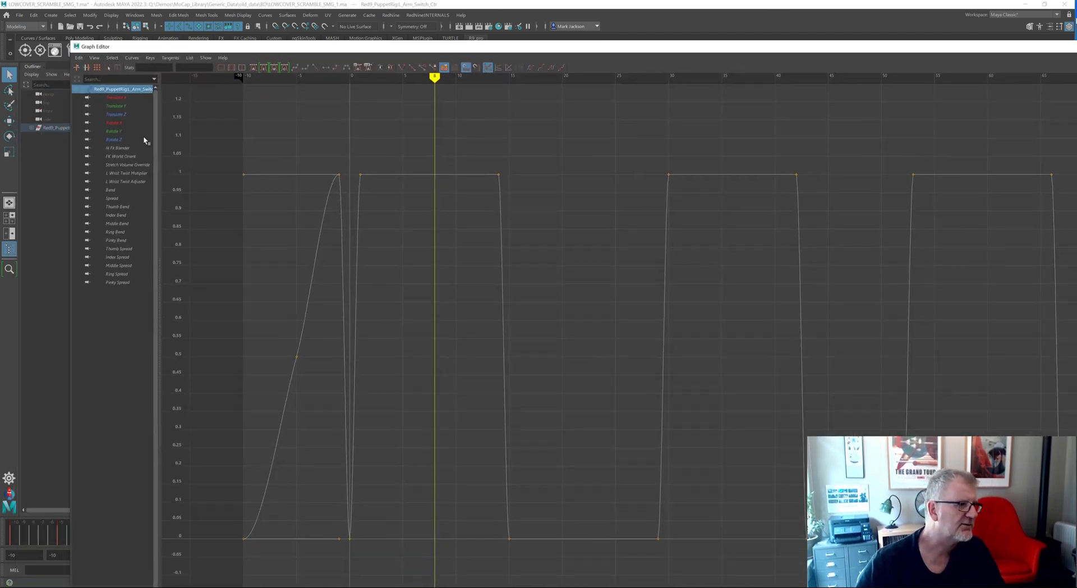
left_click(116, 149)
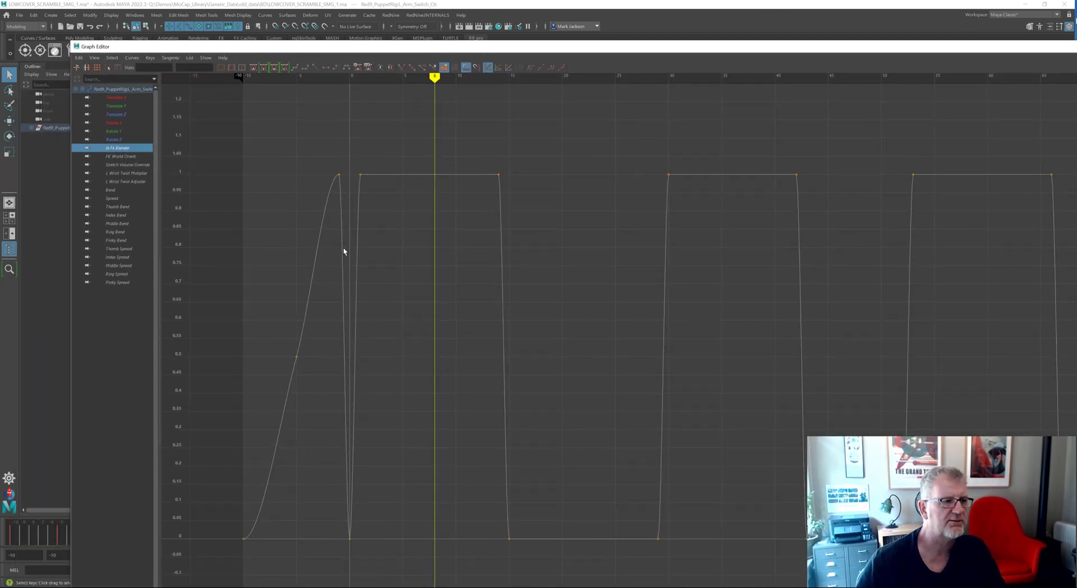
right_click_drag(409, 361, 512, 243, "alt")
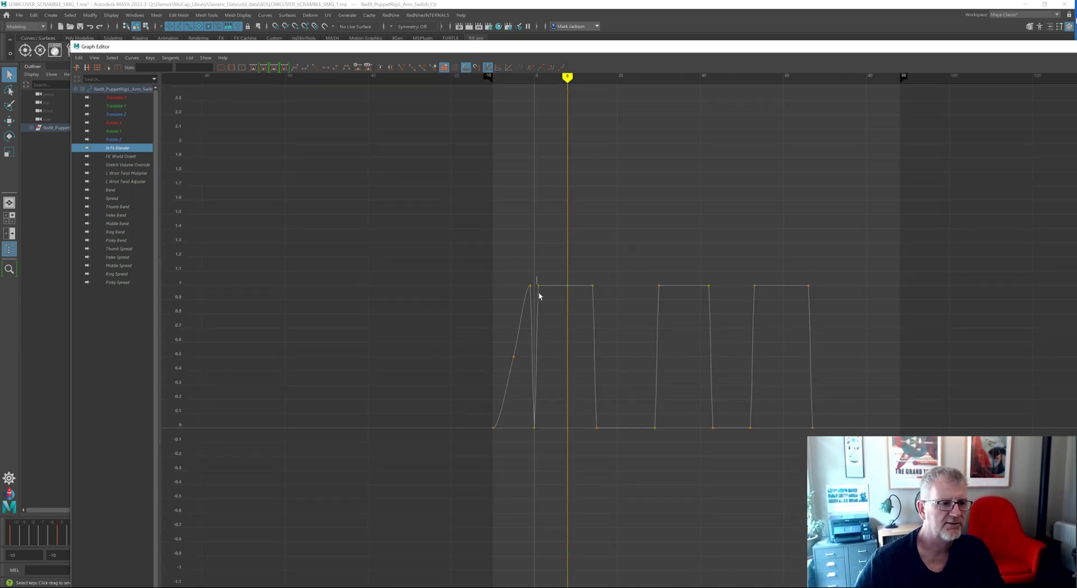
left_click_drag(579, 272, 601, 303)
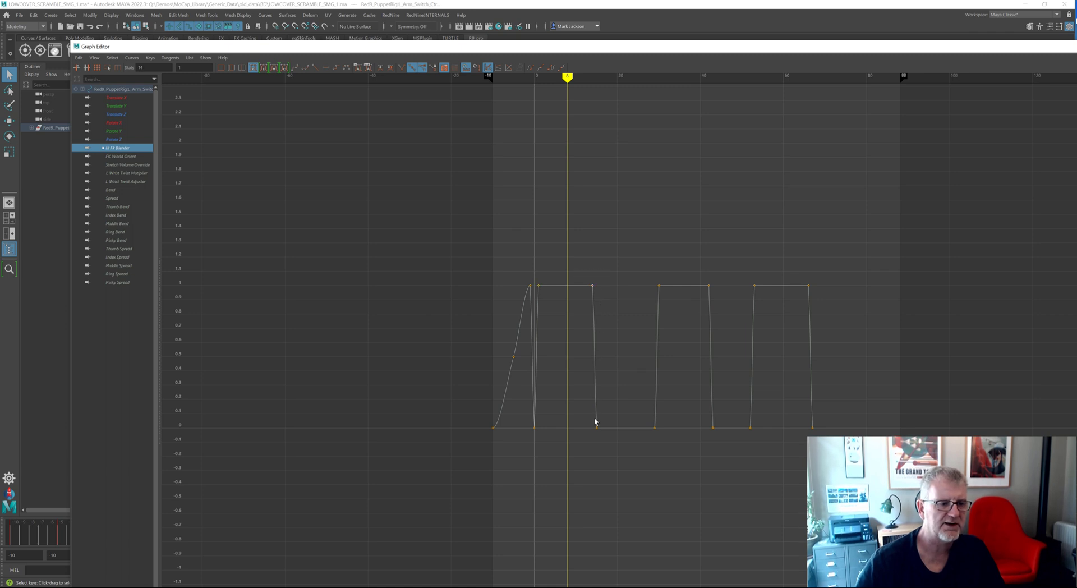
left_click_drag(697, 264, 722, 302)
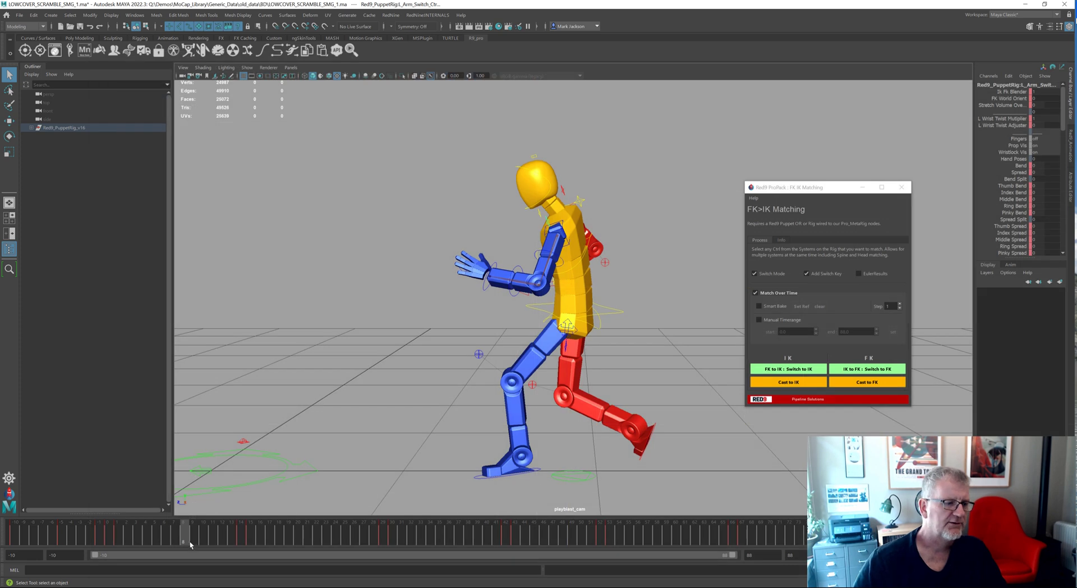
Go to frame -5 and switch the viewport to the persp camera for a front view.
mouse_move(190, 545)
left_mouse_down()
mouse_move(119, 536)
mouse_move(257, 543)
left_mouse_up()
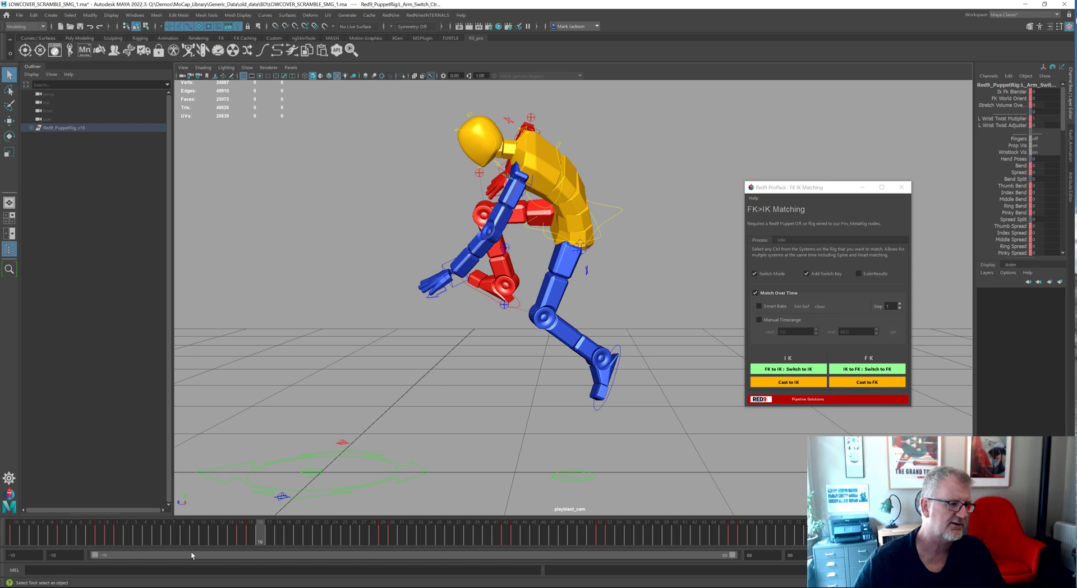
left_click(62, 536)
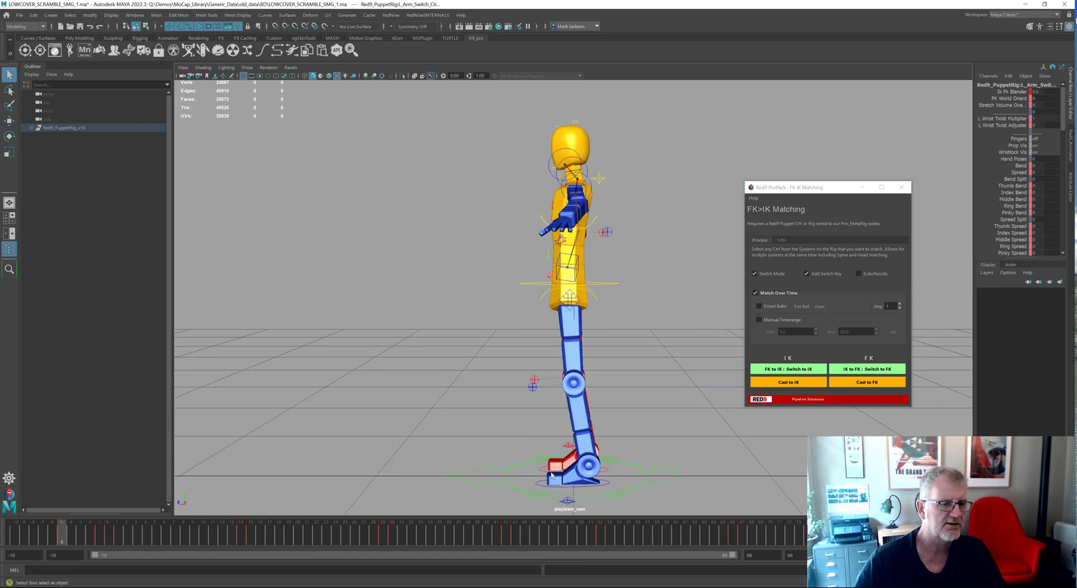
left_click(286, 68)
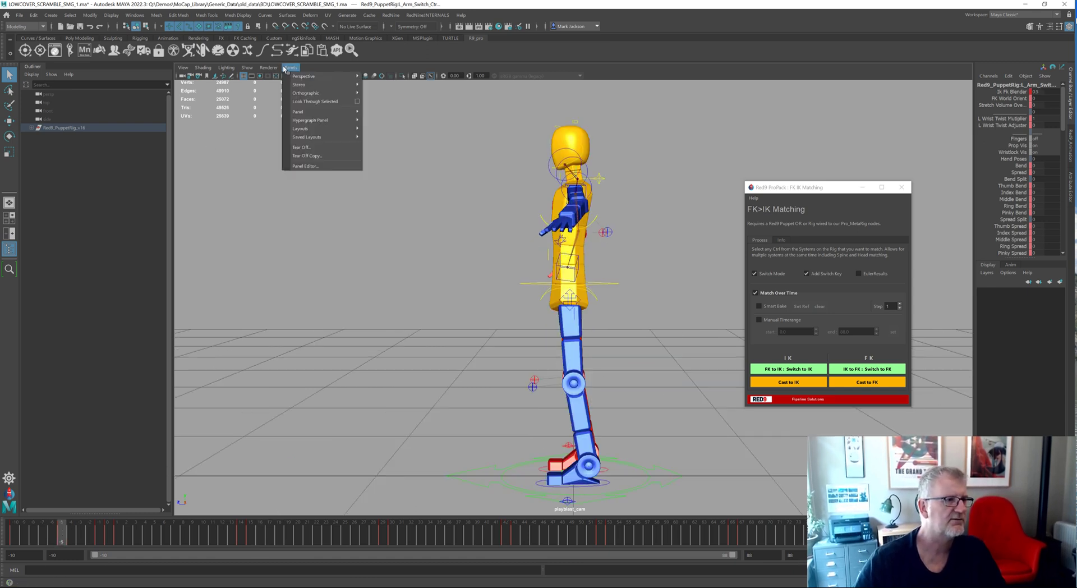
left_click(432, 321)
left_click_drag(511, 459, 516, 459, "alt")
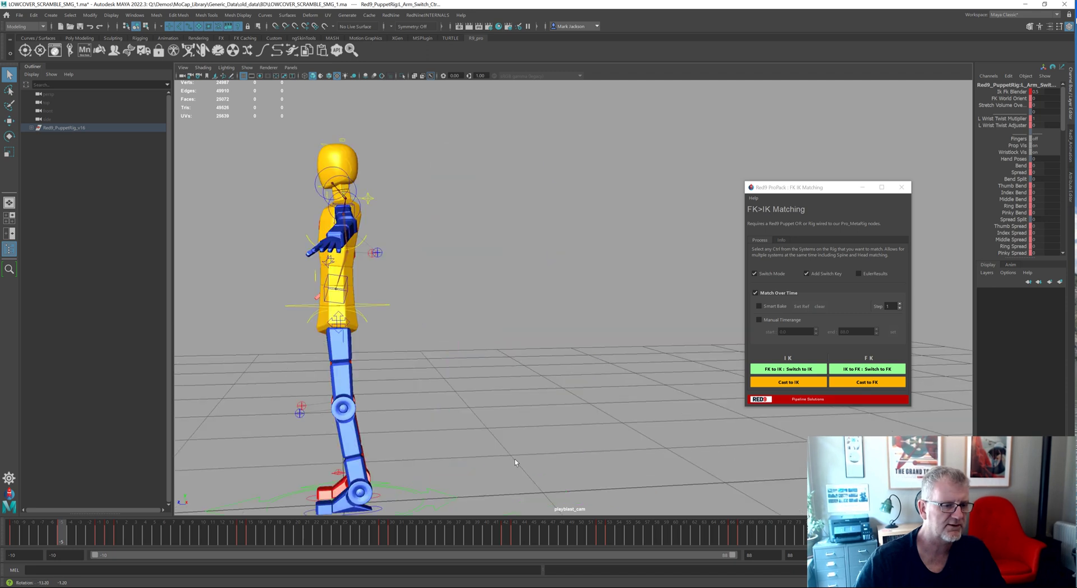
right_click_drag(376, 496, 370, 385)
left_click_drag(445, 394, 472, 396, "alt")
mouse_move(62, 537)
left_mouse_down()
mouse_move(22, 537)
mouse_move(63, 537)
left_mouse_up()
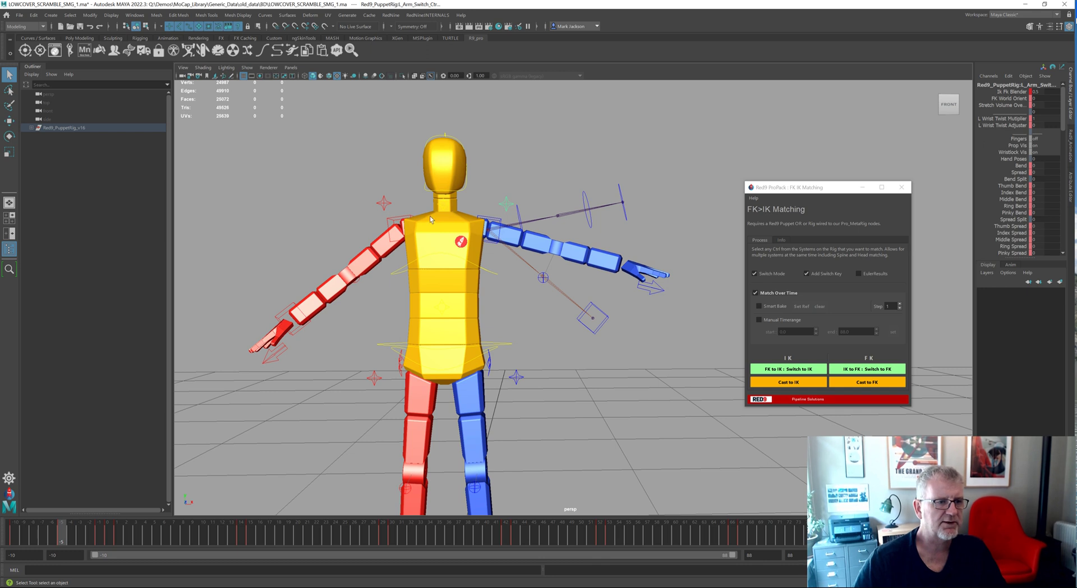
Select L_Wrist_Ctr, turn off Match Over Time, and switch the left arm to IK on this frame.
left_click(574, 310)
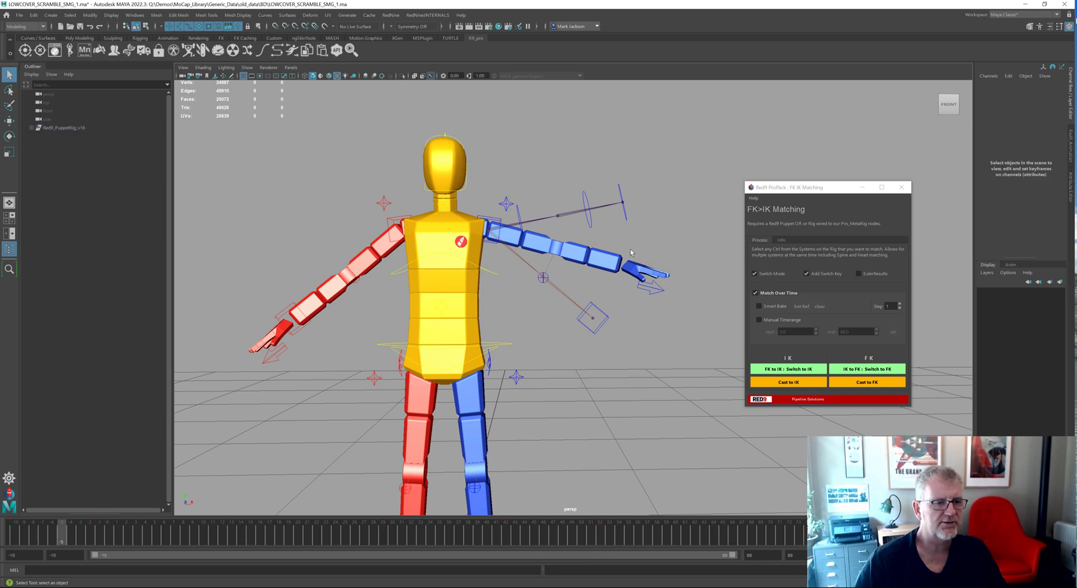
left_click_drag(604, 344, 605, 343)
left_click(787, 292)
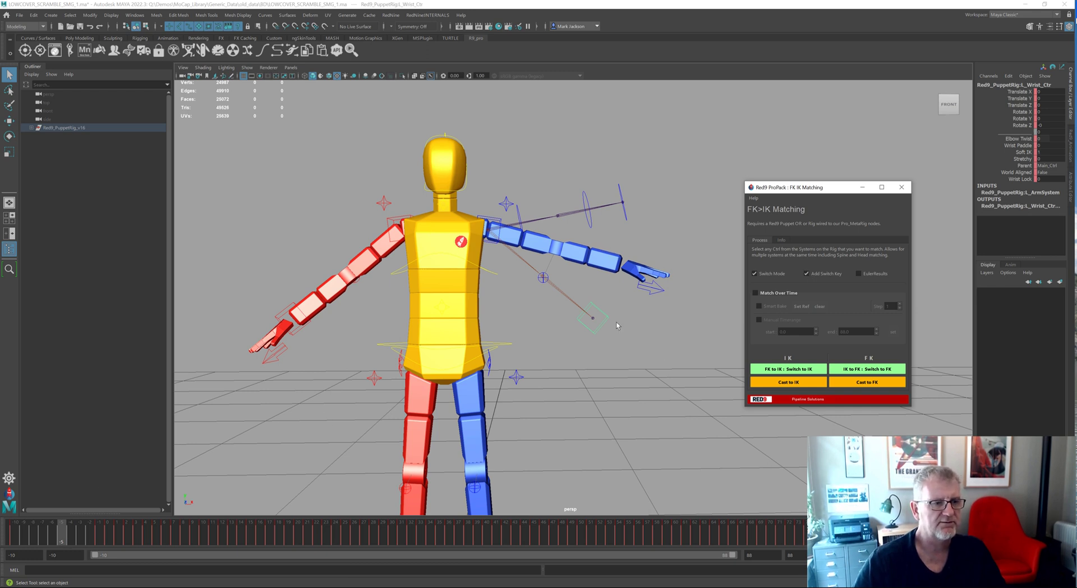
left_click(808, 370)
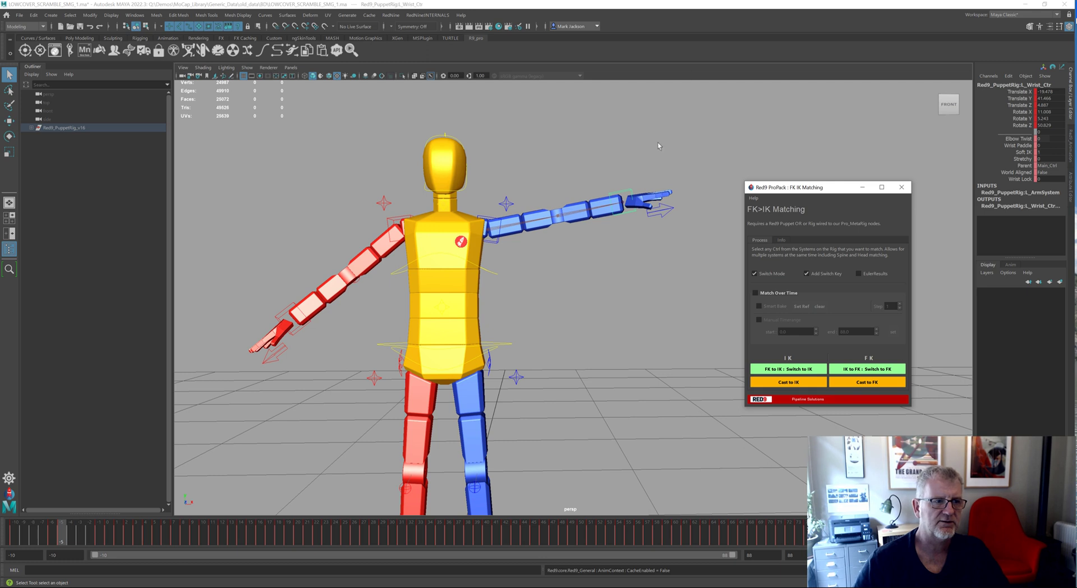
Undo that switch, return to frame -5, and cast the IK arm onto the FK pose.
left_click(713, 76)
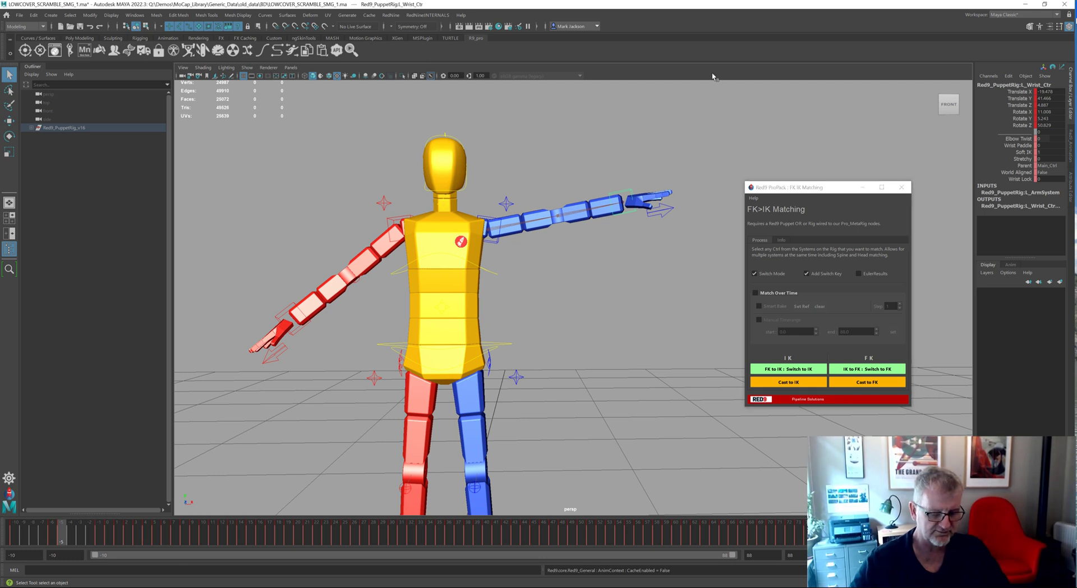
key("ctrl+z")
left_click_drag(61, 536, 61, 539)
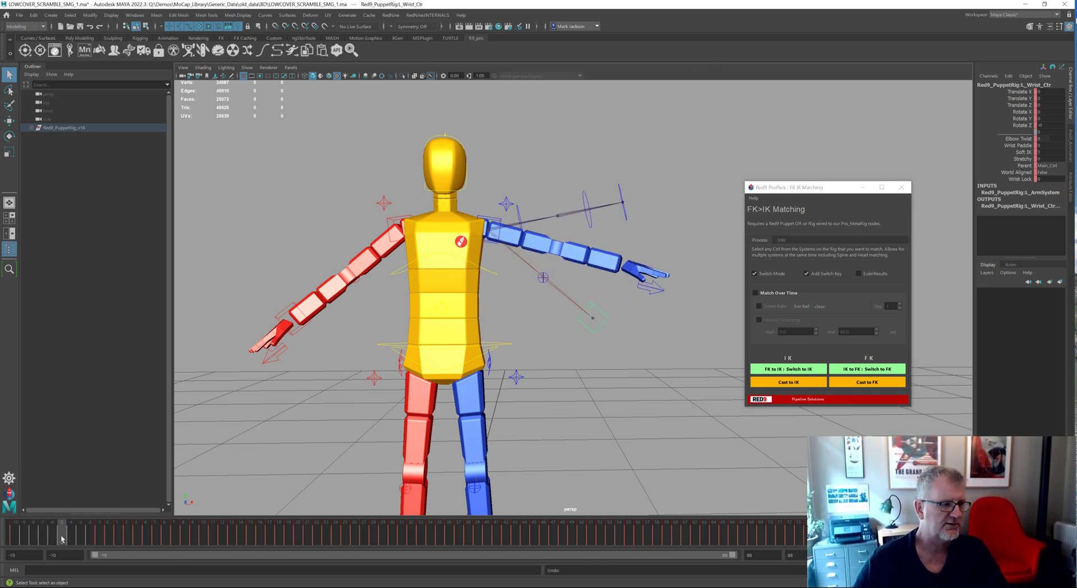
left_click(790, 383)
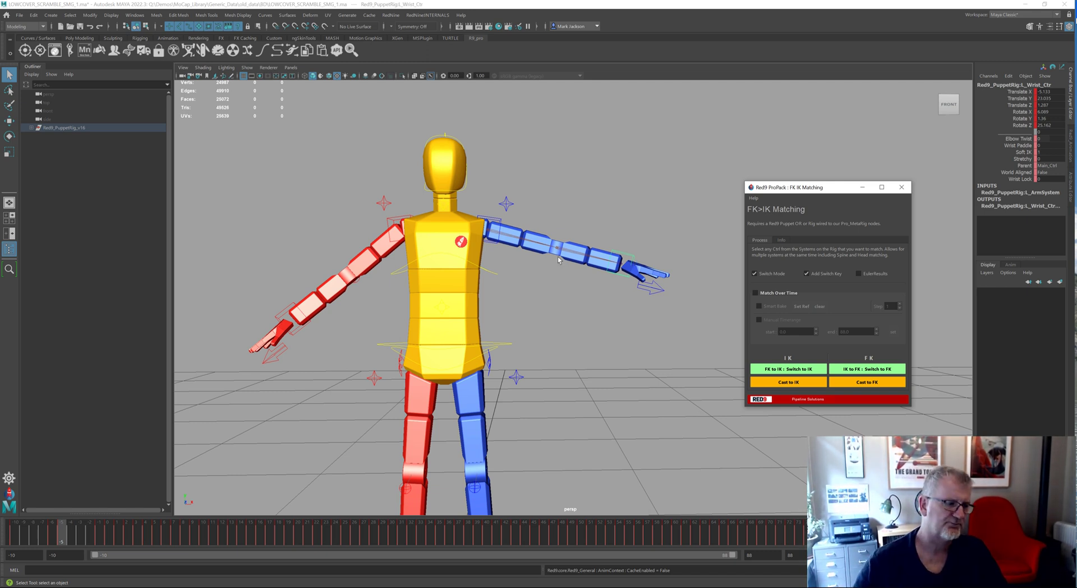
Orbit to a side view of the character and check the arm pose at frame 21.
left_click(101, 538)
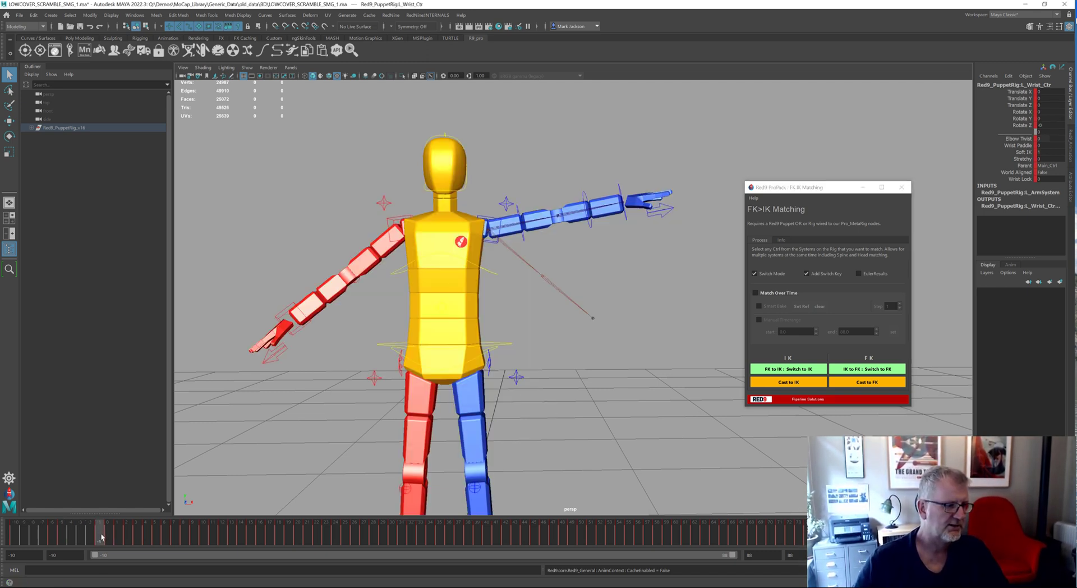
left_click_drag(101, 538, 802, 537, "shift")
middle_click_drag(611, 457, 599, 348, "alt")
left_click_drag(599, 348, 432, 362, "alt")
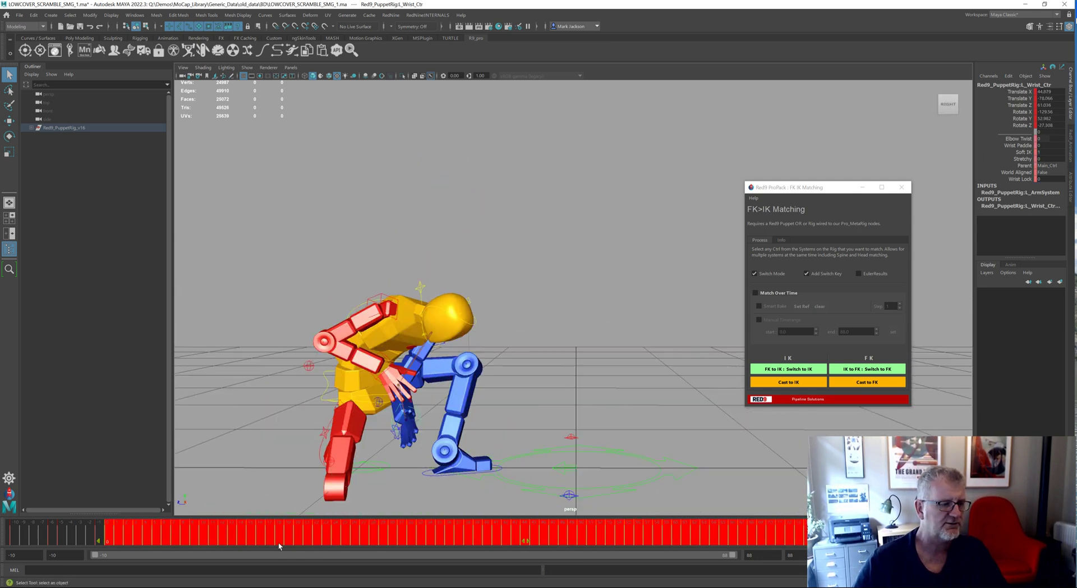
left_click(286, 446)
left_click_drag(124, 534, 455, 389)
From frame 0, select the left clavicle control and bake FK to IK with Match Over Time on.
left_click(637, 147)
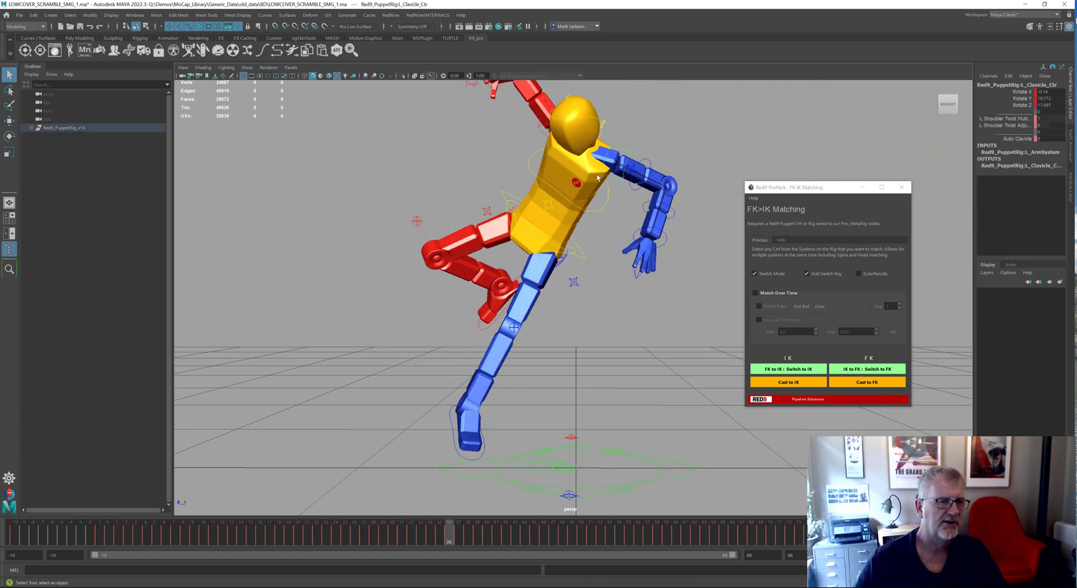
left_click(107, 536)
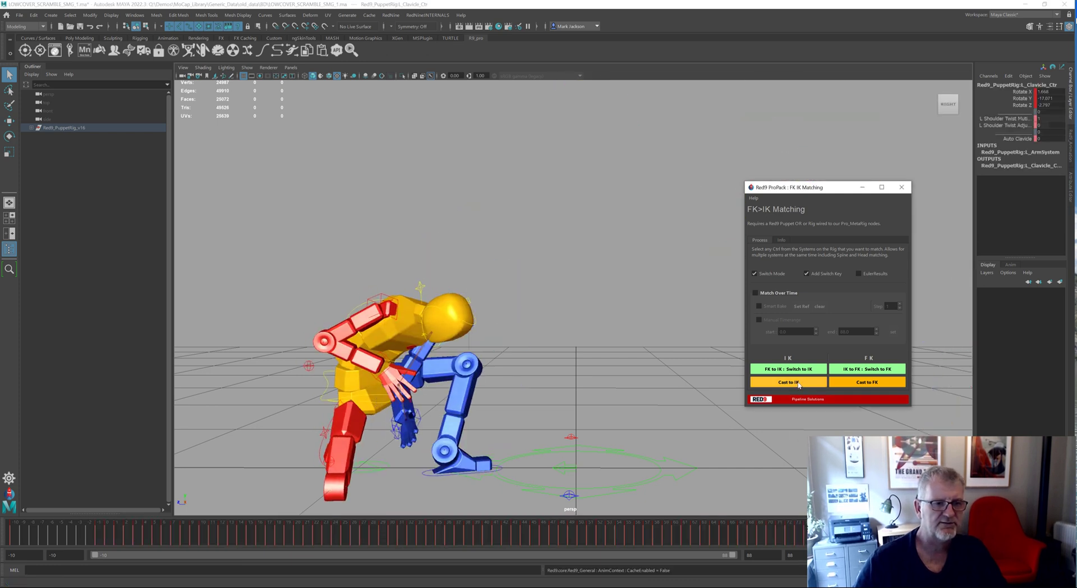
left_click(756, 293)
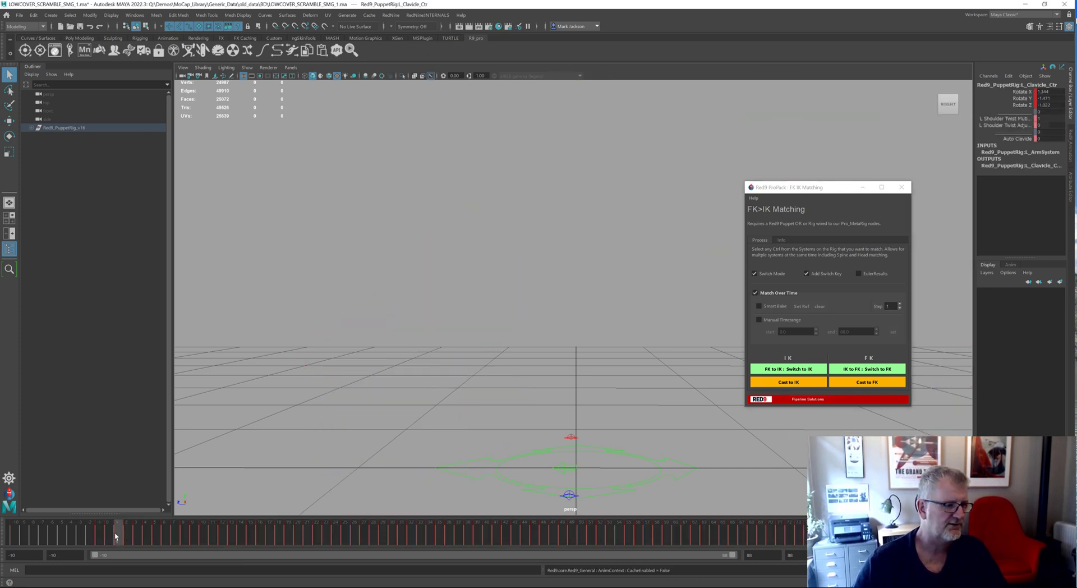
left_click(804, 380)
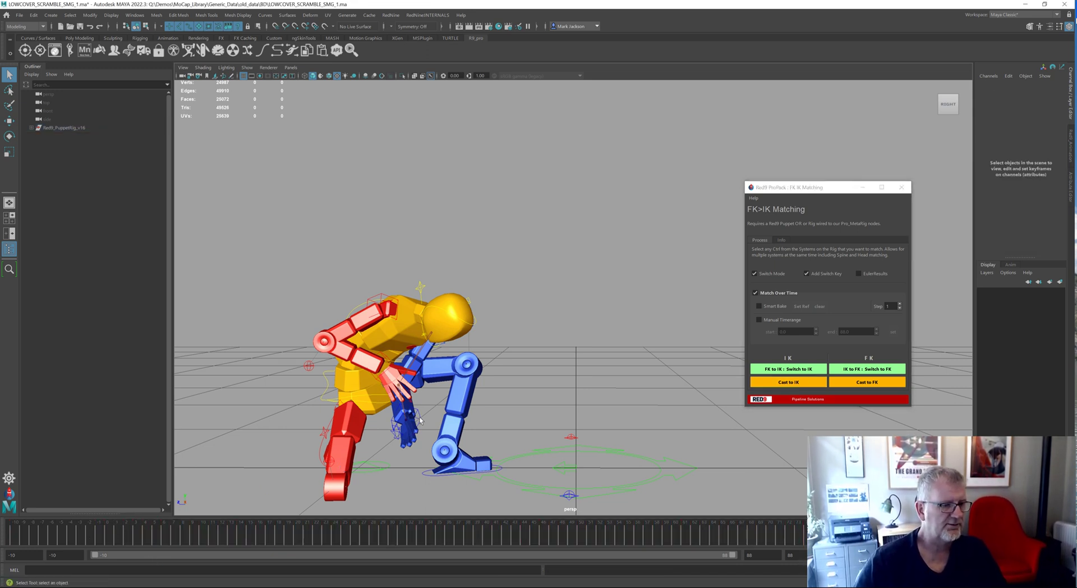
Close the matching tool and review the left wrist's baked motion across frames 6 to 22.
left_click(418, 420)
left_click(163, 539)
left_click_drag(143, 540, 242, 534)
left_click(902, 188)
right_click_drag(724, 294, 566, 294, "alt")
middle_click_drag(566, 293, 448, 332, "alt")
left_click_drag(144, 537, 554, 545)
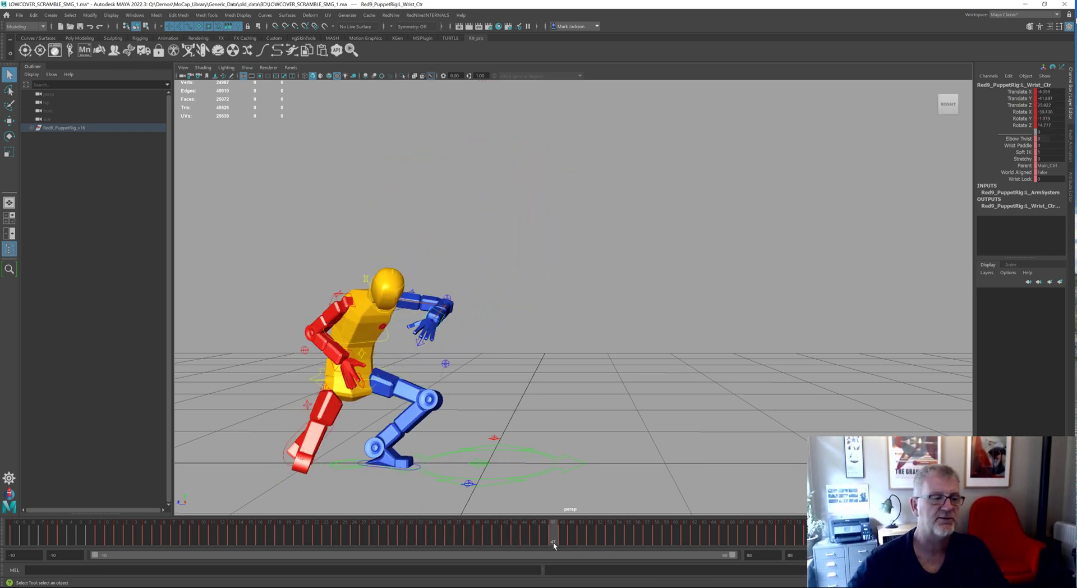
Zoom in to review the arm from frame 47 back to 34, then open the wrist's FK/IK Matching UI.
scroll(531, 406, "up", 3)
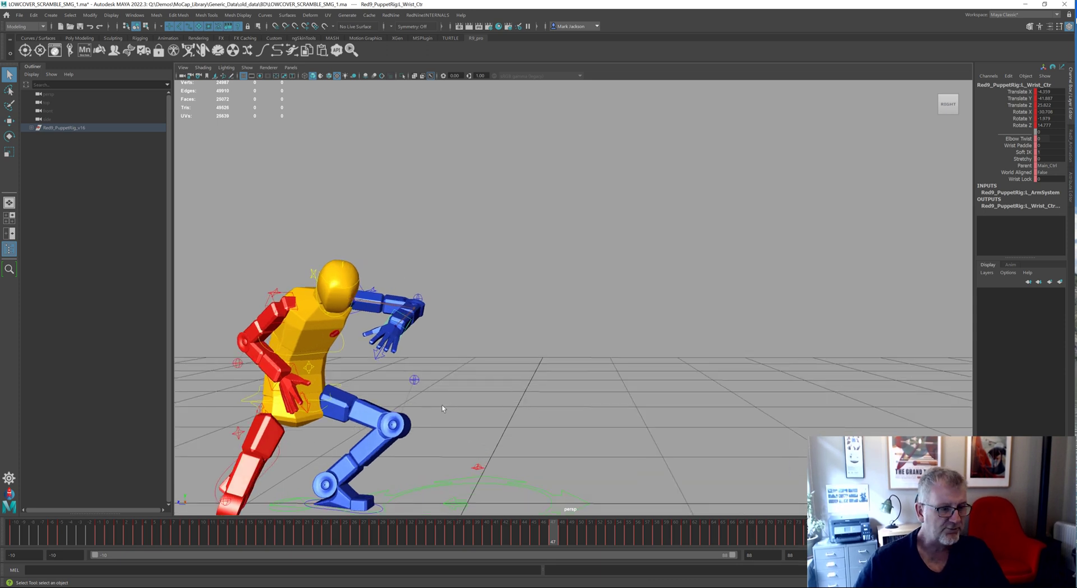
middle_click_drag(442, 405, 569, 347, "alt")
left_click_drag(476, 533, 543, 534)
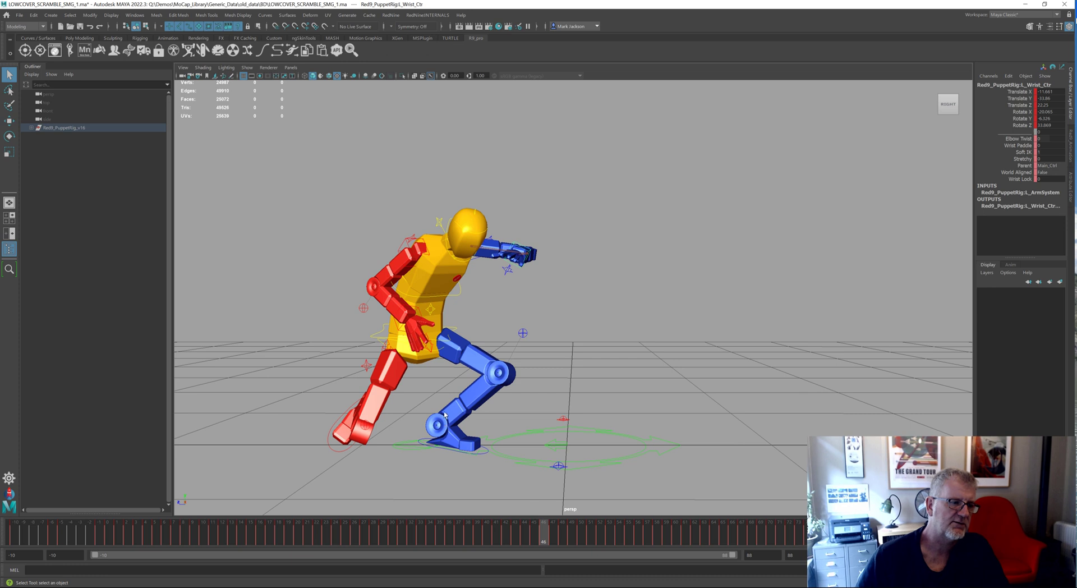
right_click(517, 271)
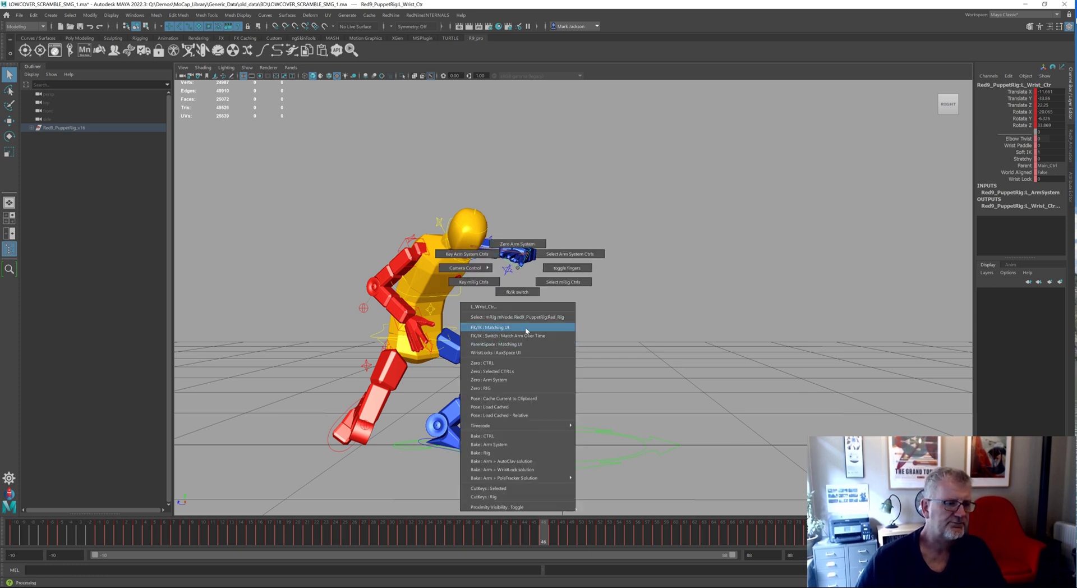
left_click(526, 329)
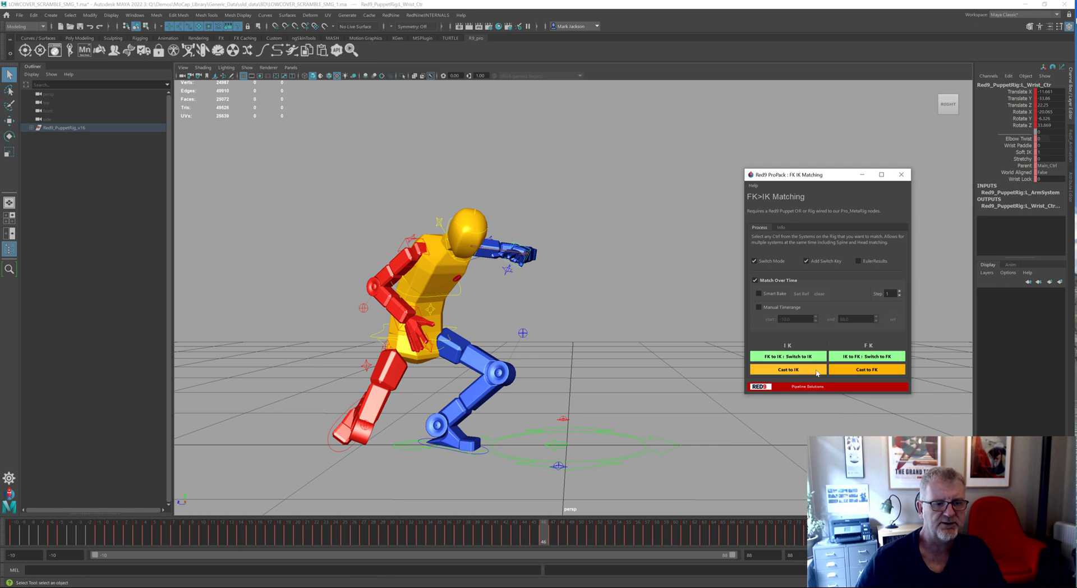